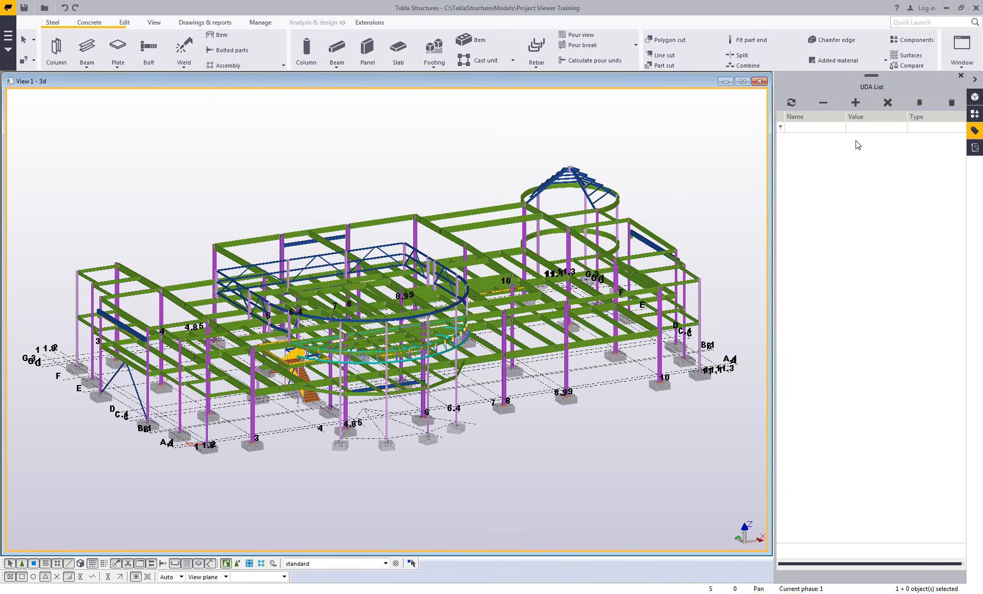
Examine the Shop/Site Status and Design/Detailing Status user-defined attributes of the upper W16X26 beam on grid line 1
scroll(132, 320, up, 5)
click(134, 319)
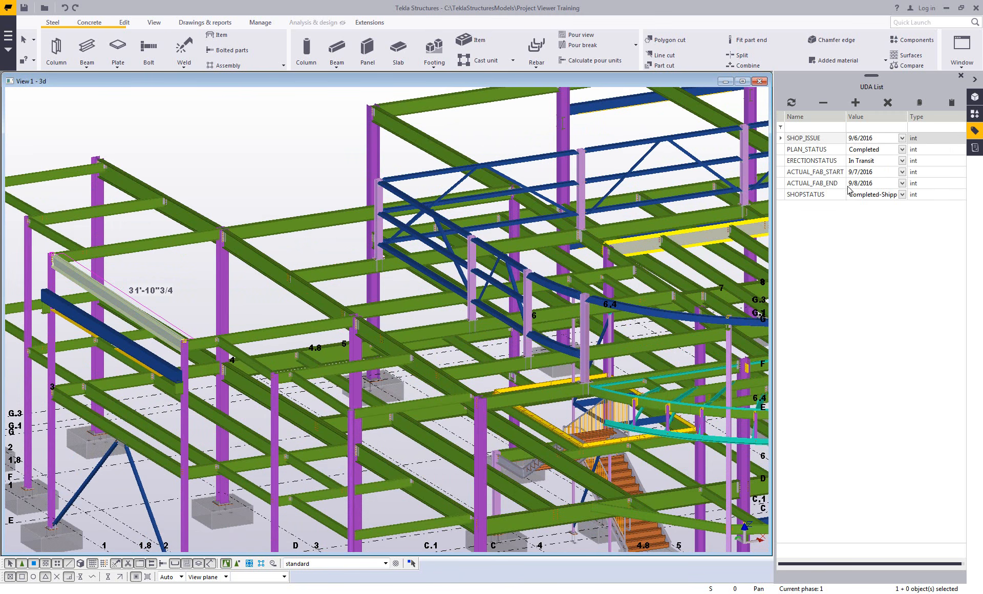
double_click(139, 321)
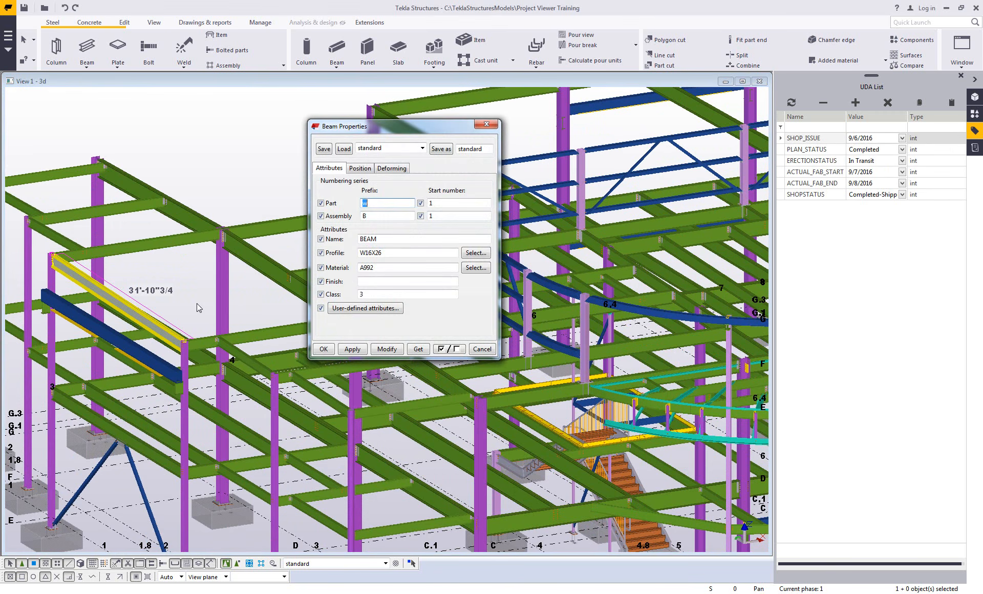
click(365, 308)
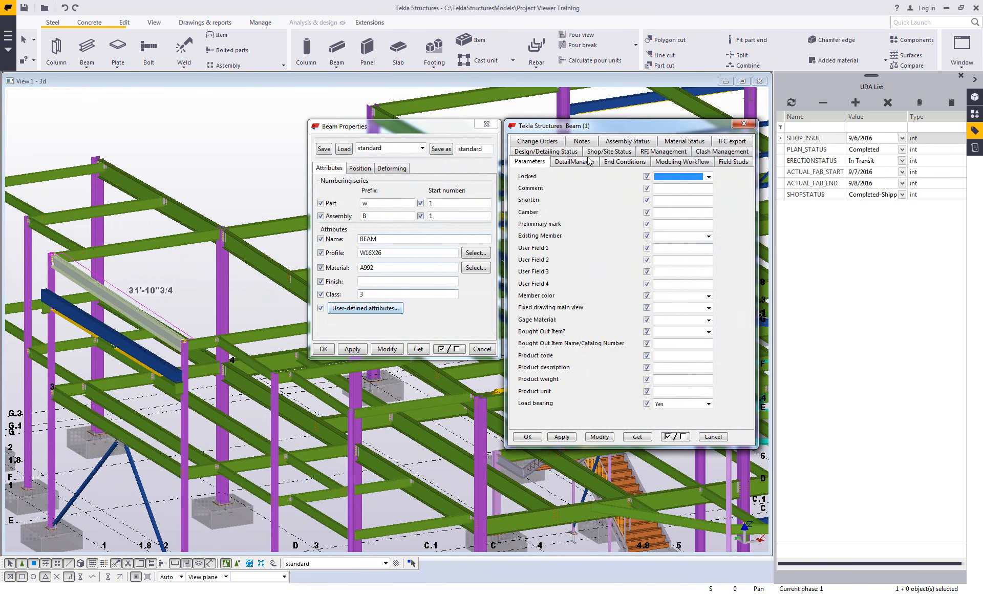
click(615, 156)
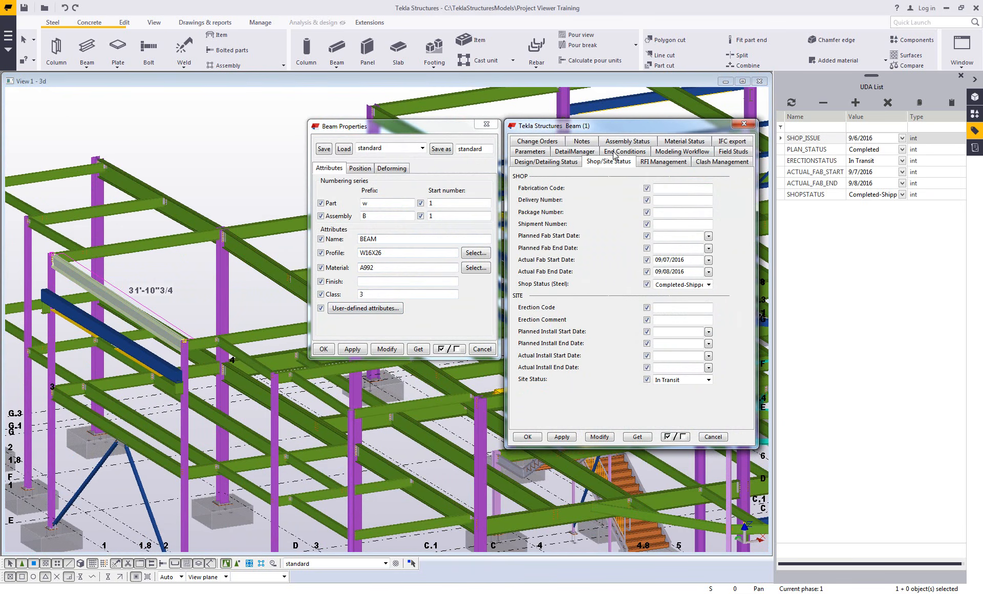
click(557, 163)
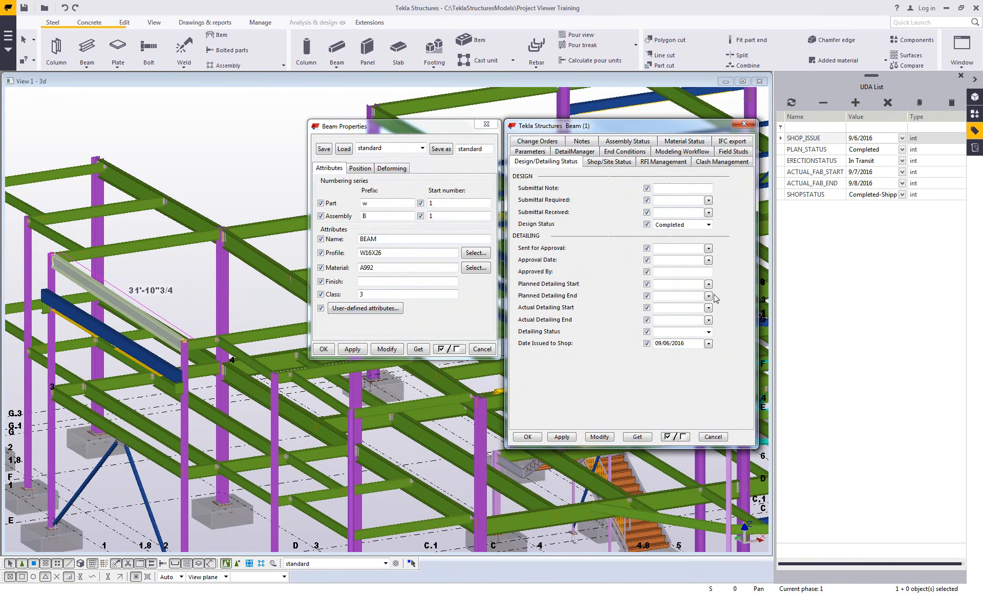
Inquire the selected beam and read through its object report down to the end, then close the report
right_click(144, 317)
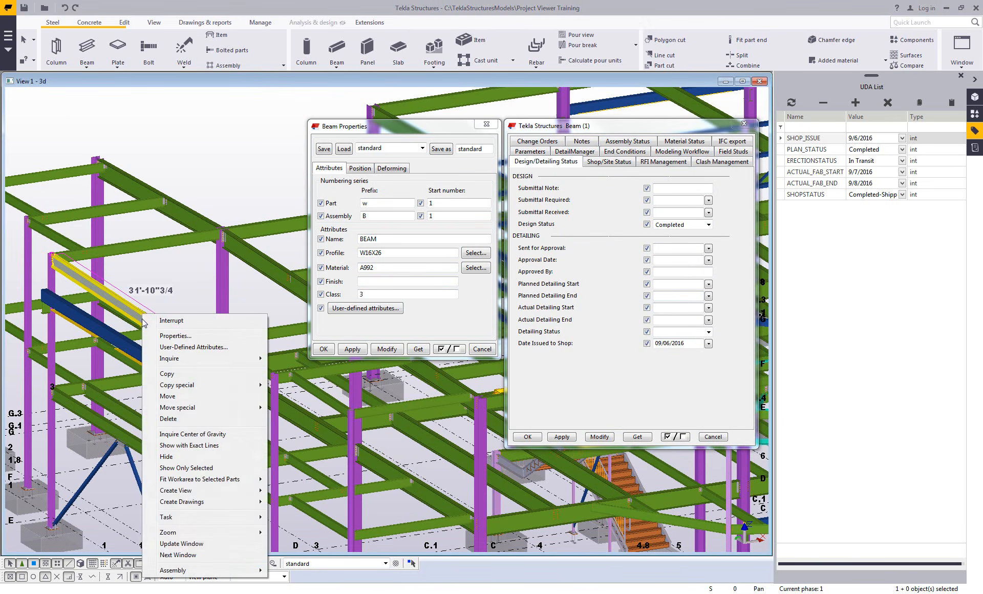
mouse_move(172, 365)
click(305, 358)
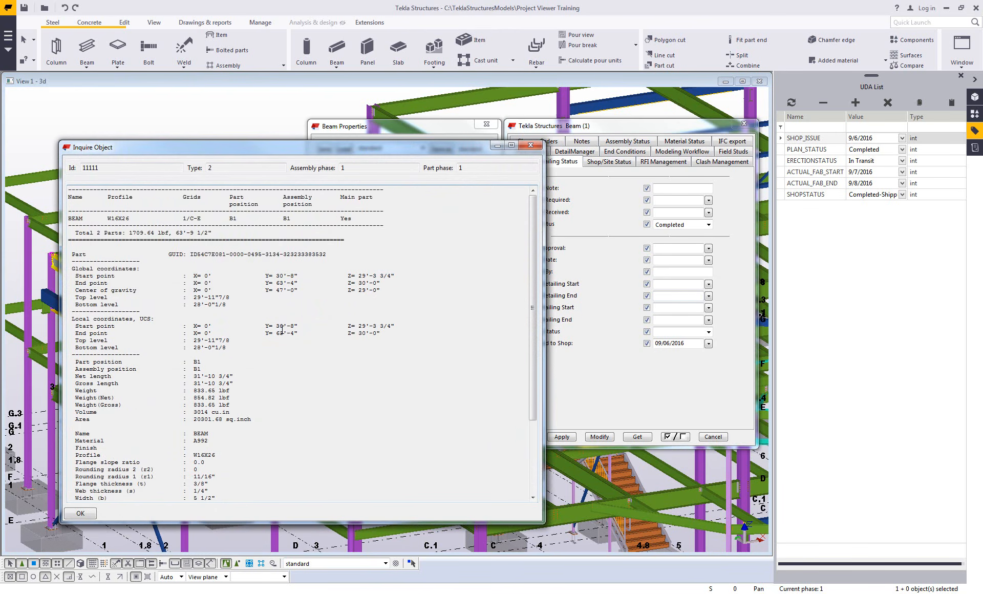
scroll(245, 448, down, 10)
drag(225, 468, 60, 435)
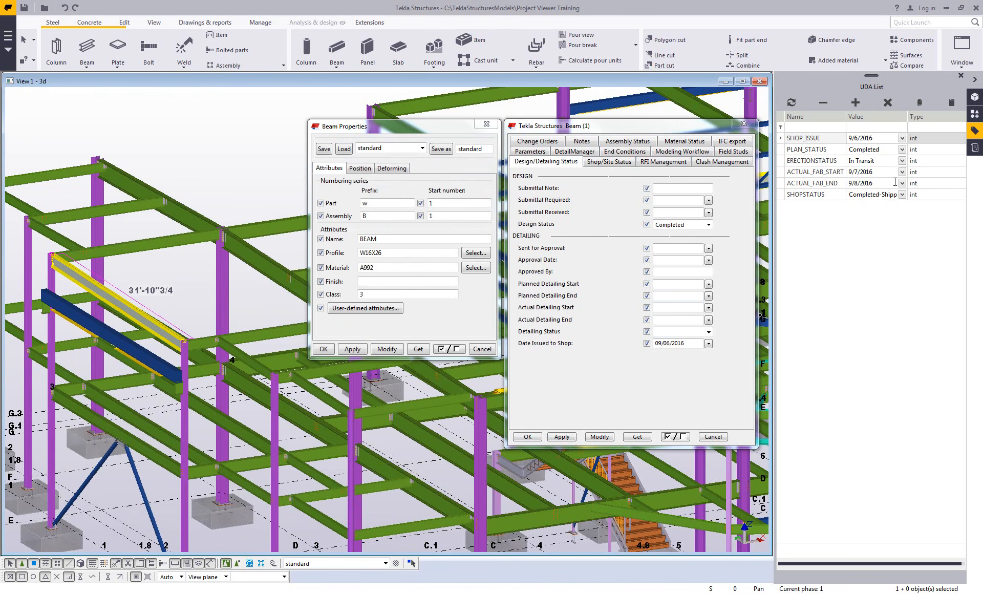
Set the selected beam's ERECTIONSTATUS attribute to On Site in the UDA List
click(903, 162)
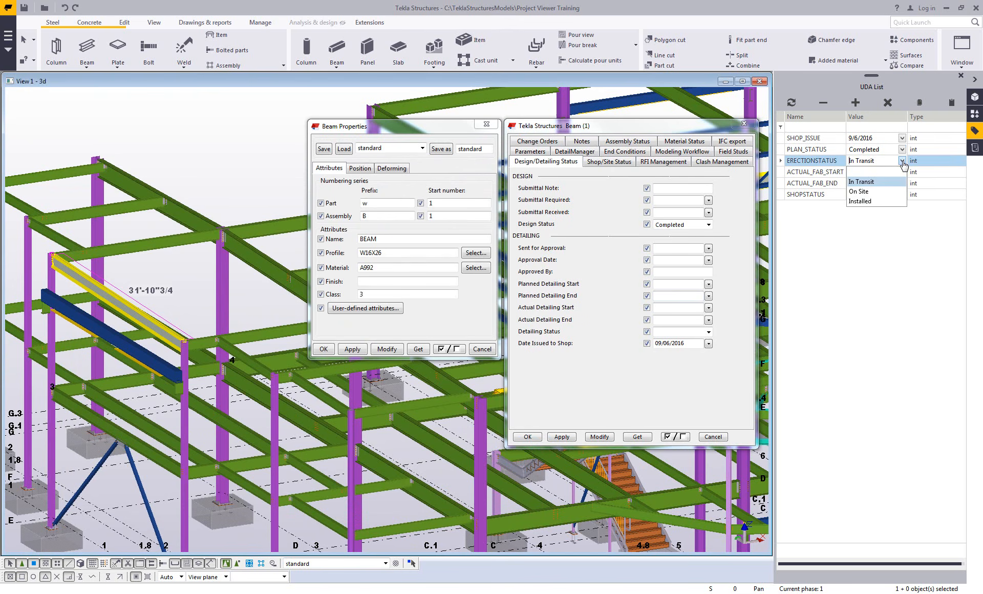
click(863, 193)
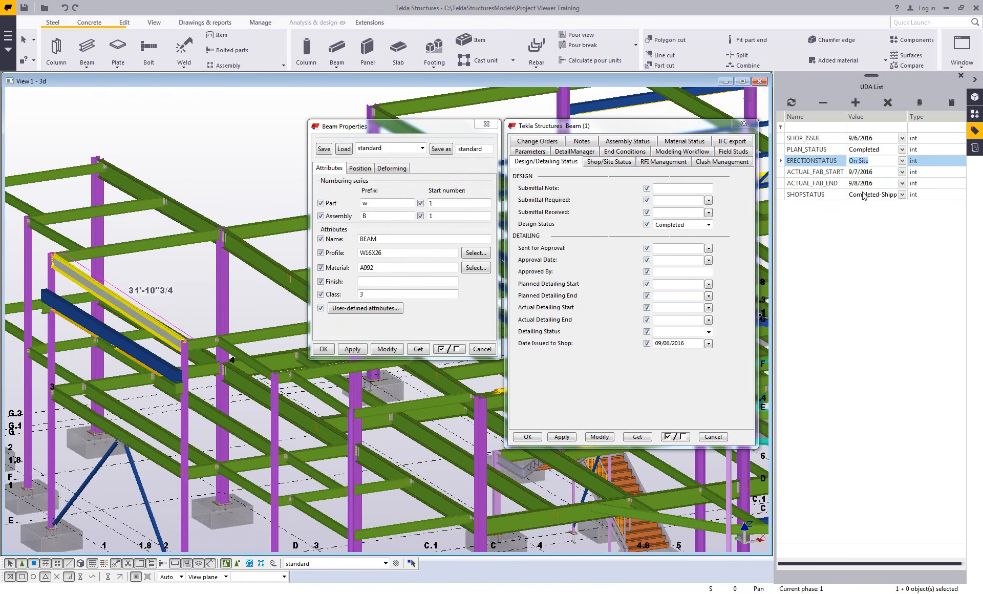
key(Tab)
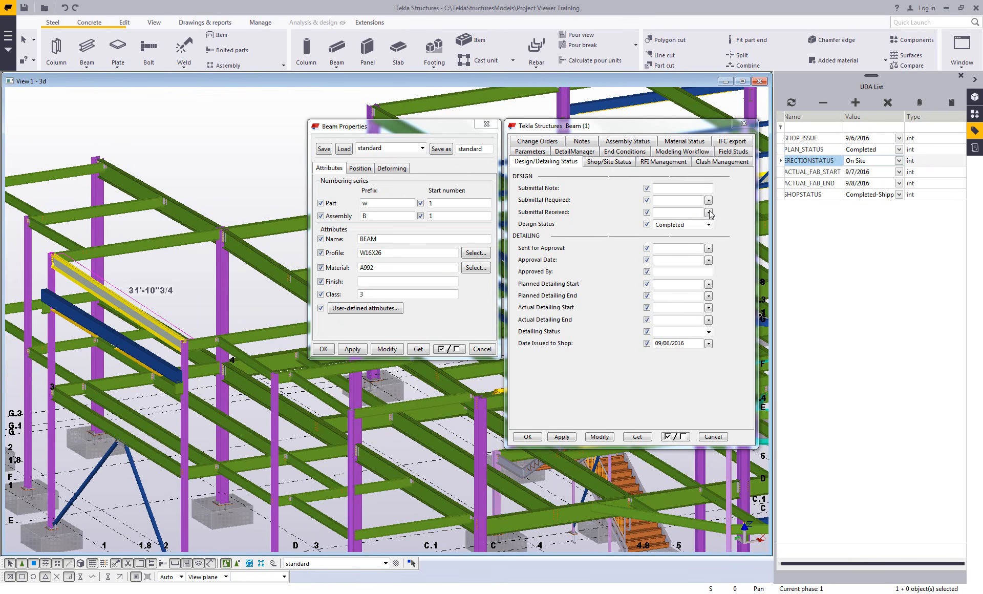
Check the Site Status value in the beam's Shop/Site Status attributes and close the attribute and beam property dialogs without changes
click(615, 162)
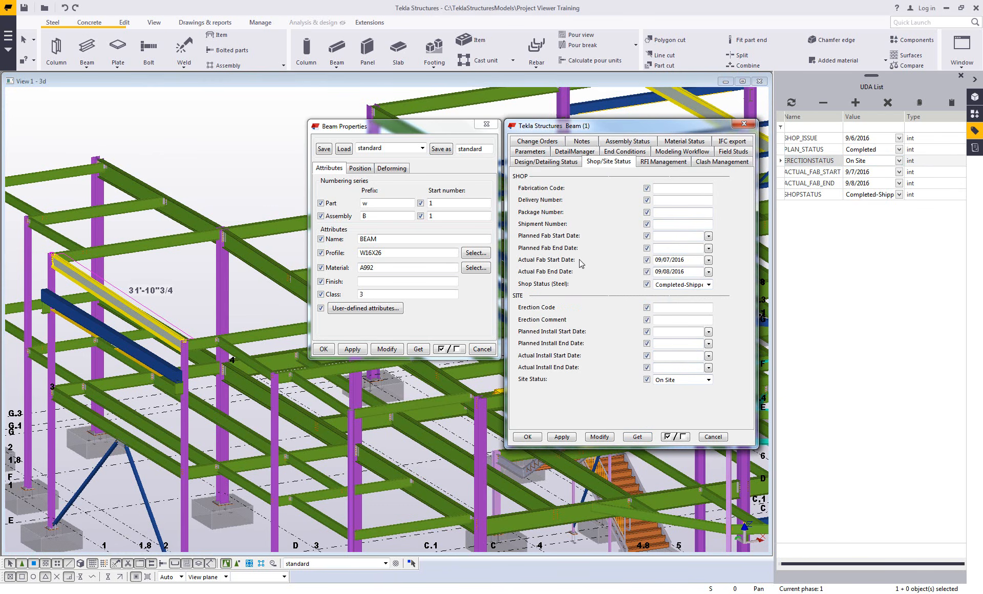
click(709, 436)
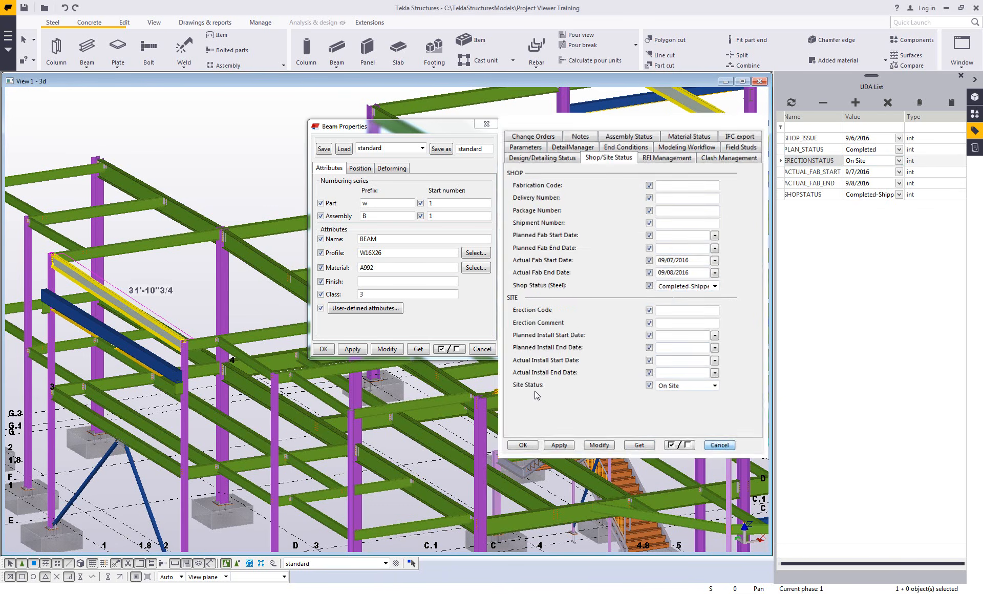
click(484, 349)
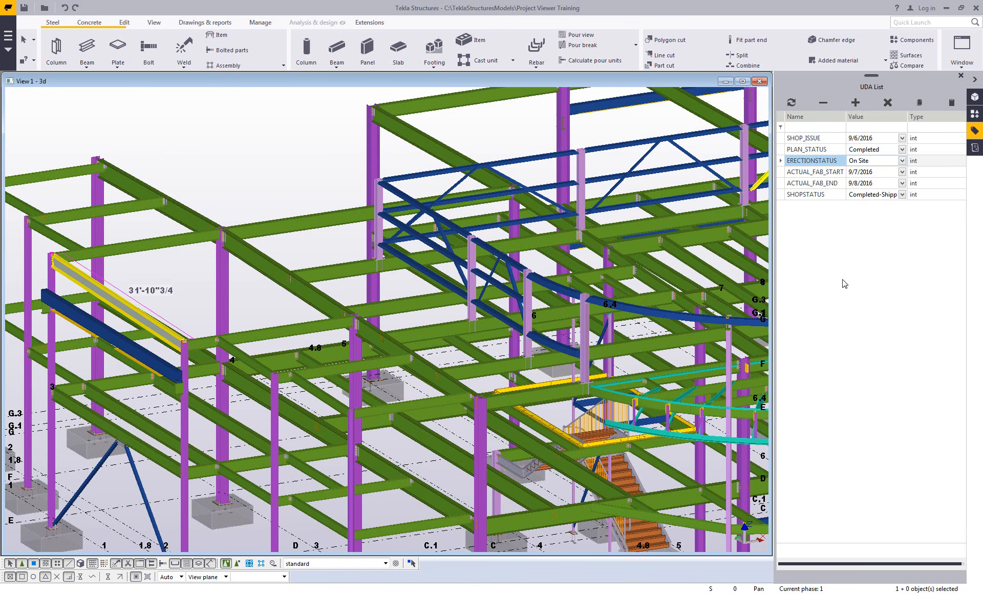
Remove ERECTIONSTATUS from the beam and copy its SHOP_ISSUE, PLAN_STATUS and ACTUAL_FAB_START attributes
click(823, 105)
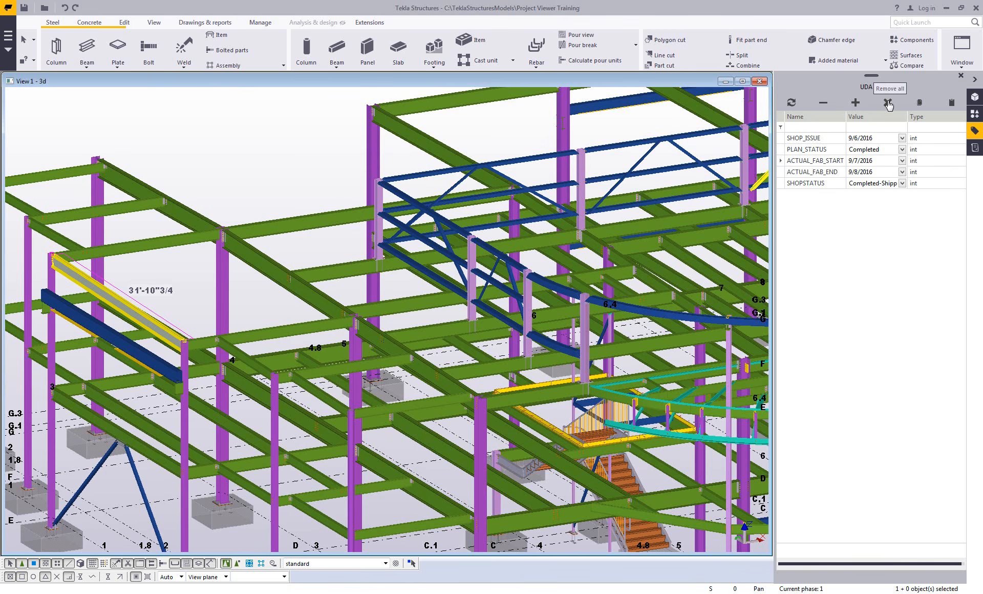
click(920, 103)
drag(806, 141, 814, 166)
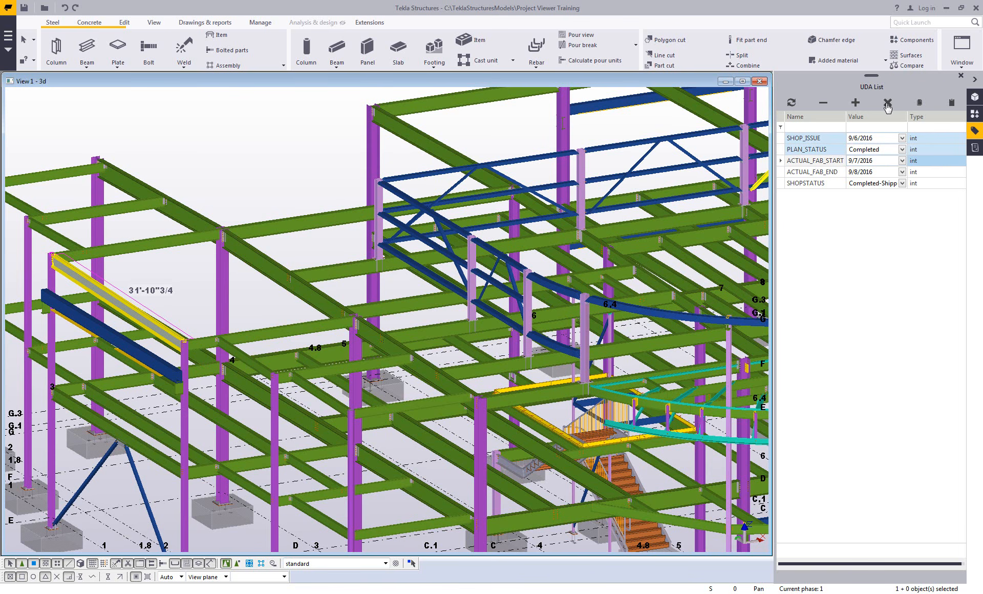
click(920, 105)
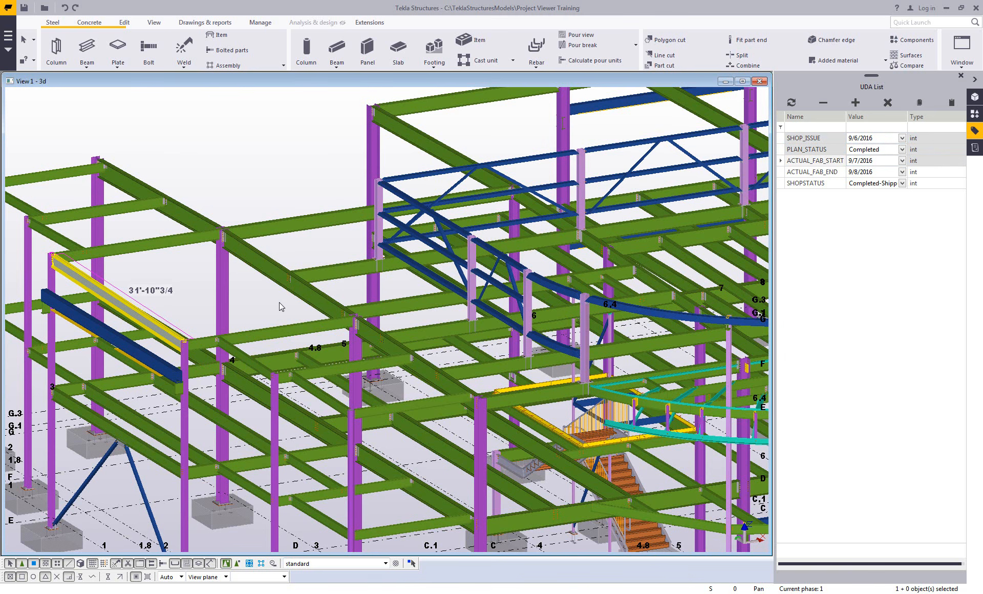
Paste the copied attributes onto the neighbouring 31'-6"3/16 beam
click(266, 270)
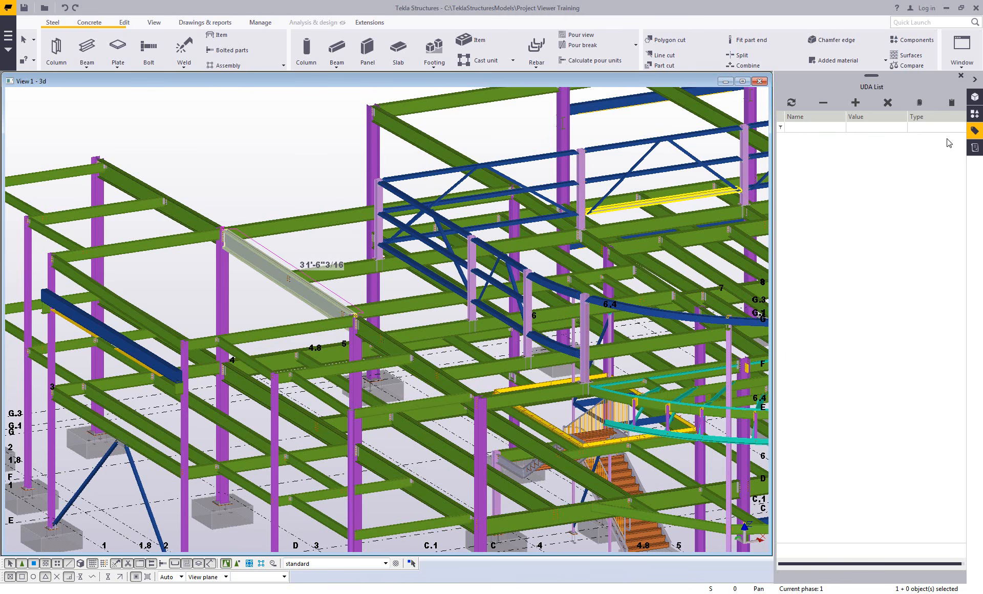
click(951, 103)
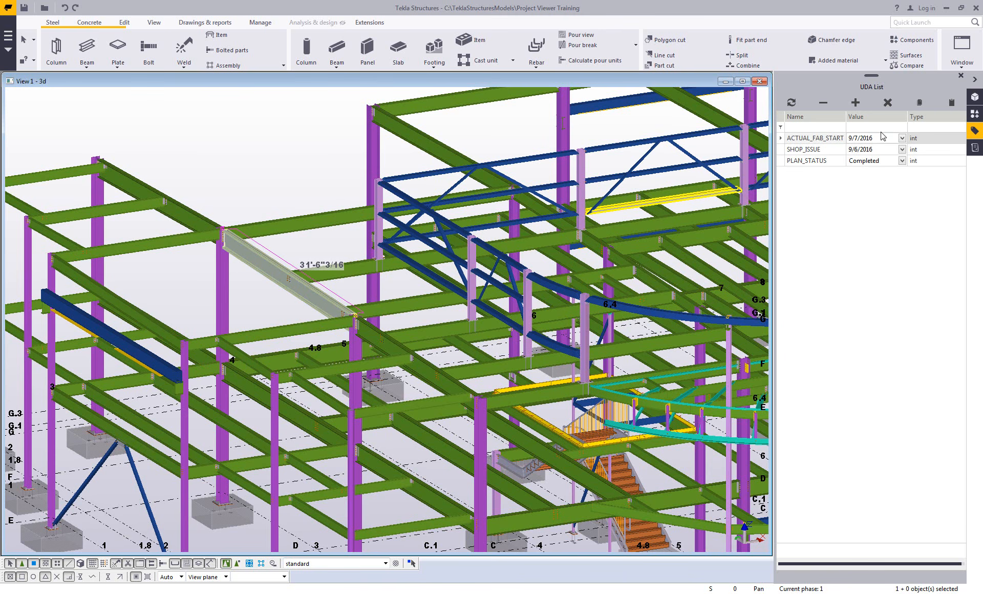
Add the existing UDA SHOPSTATUS to the selected beam with the value In Assembly
click(855, 103)
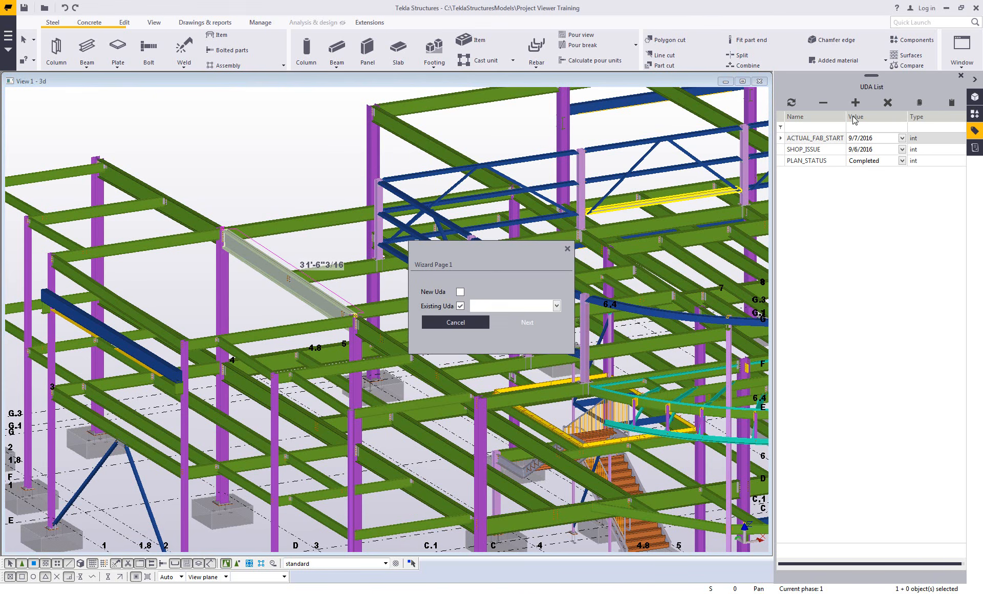
drag(516, 249, 516, 217)
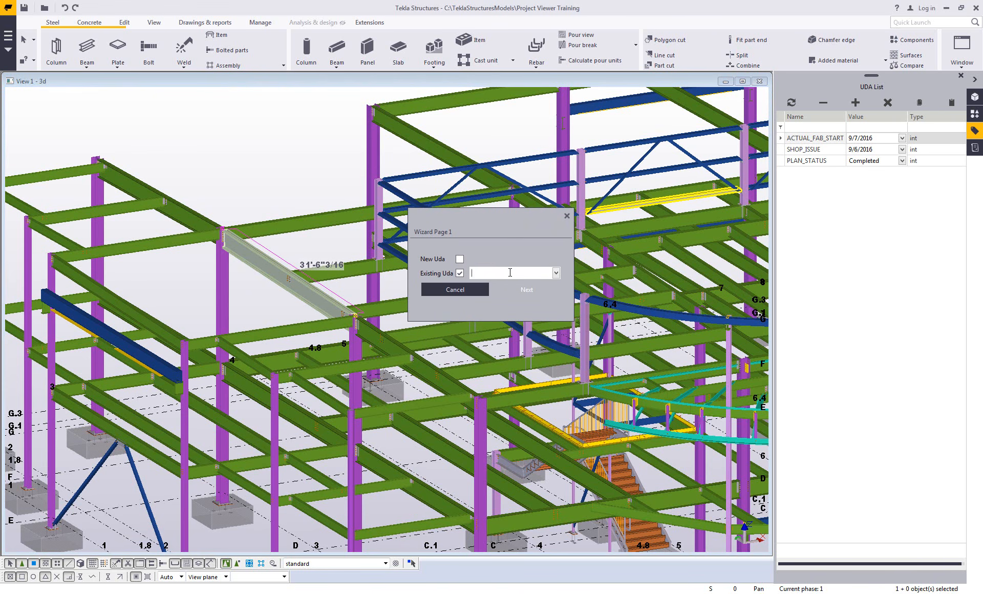
text(shop)
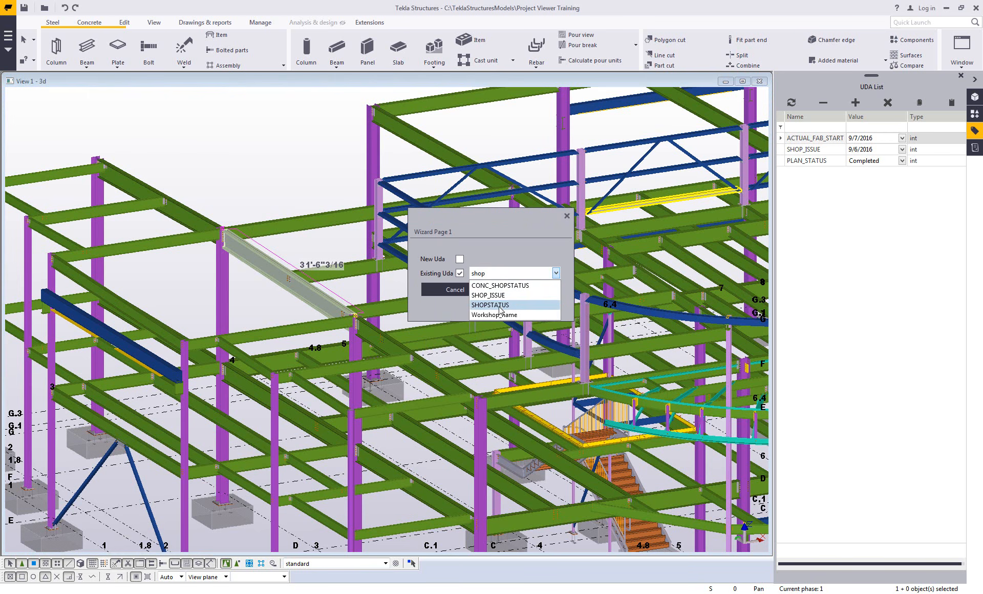
click(499, 305)
click(524, 290)
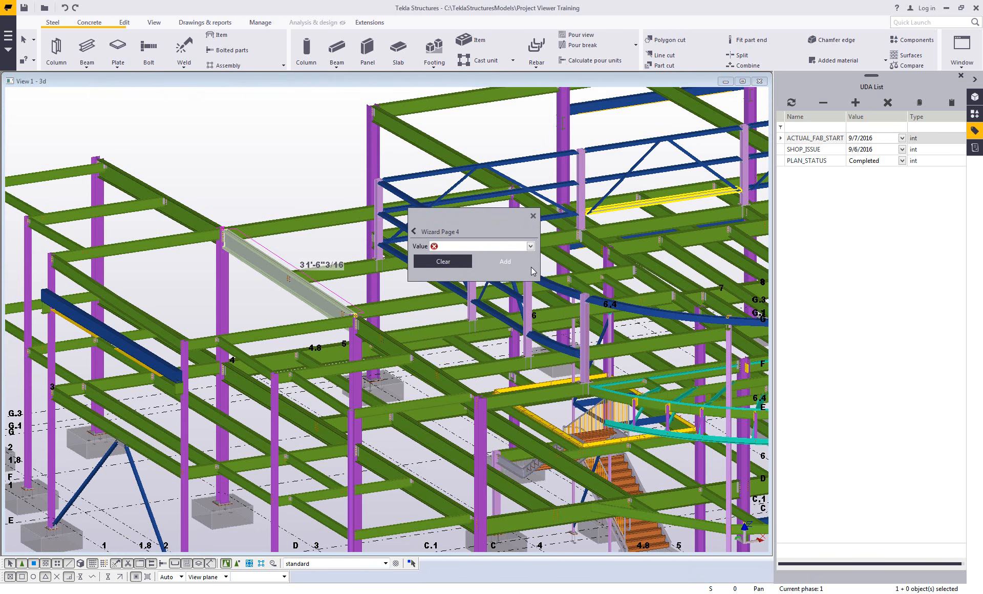
click(530, 246)
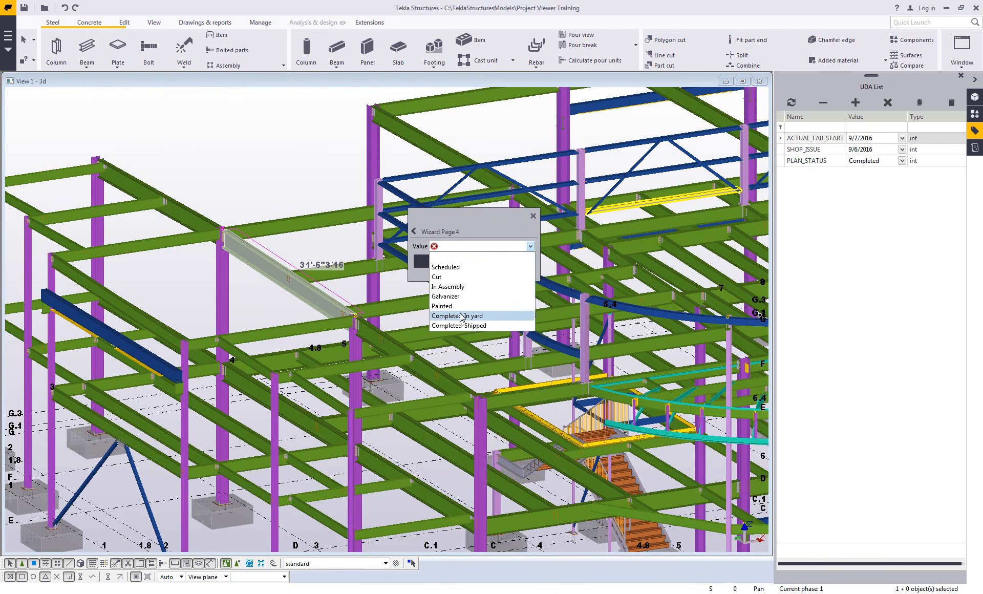
click(449, 286)
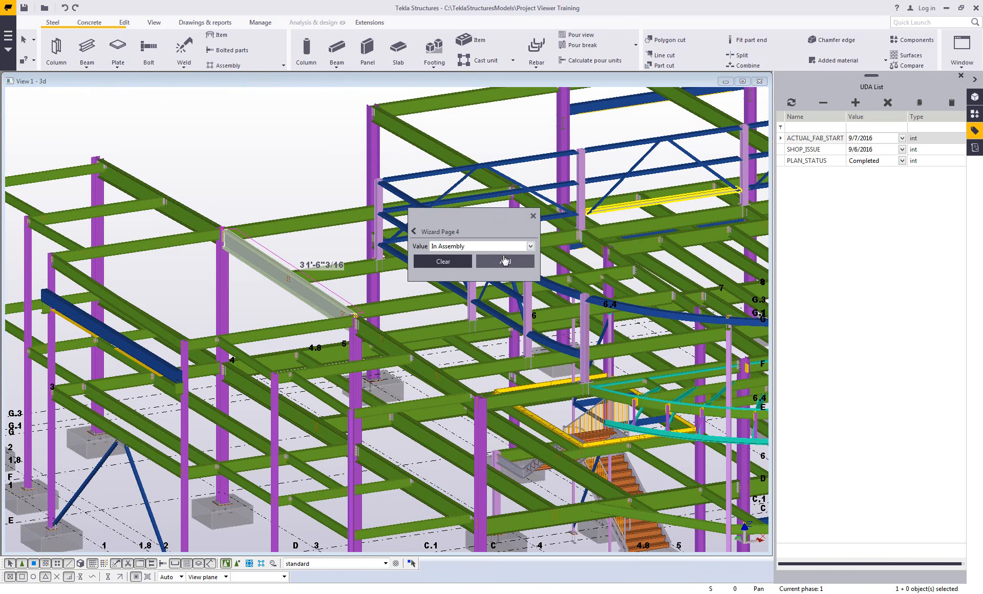
click(504, 260)
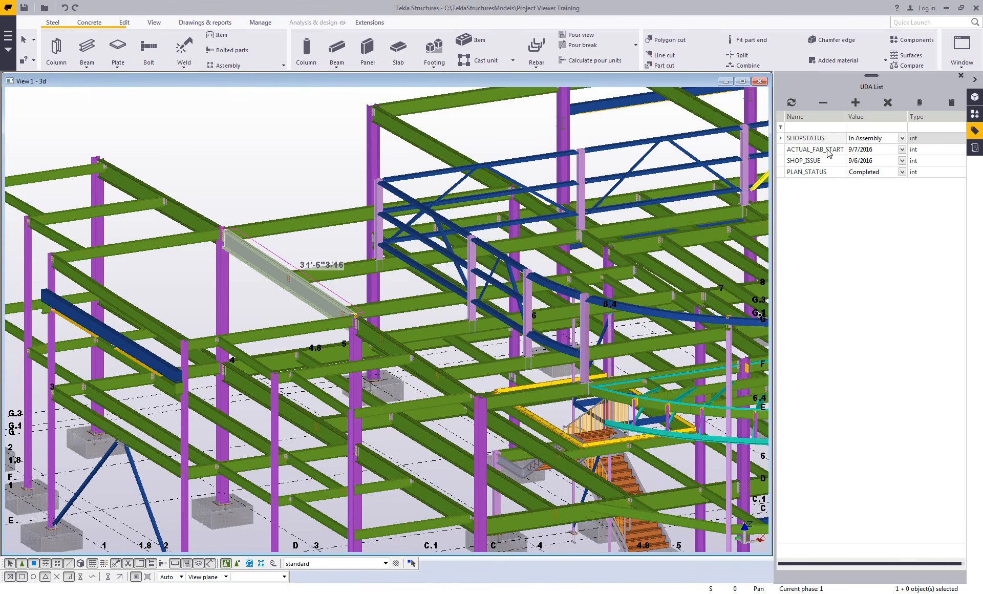
Define a new UDA for the beam named Example, labelled example, with type NUMBER and visibility Visible
click(855, 103)
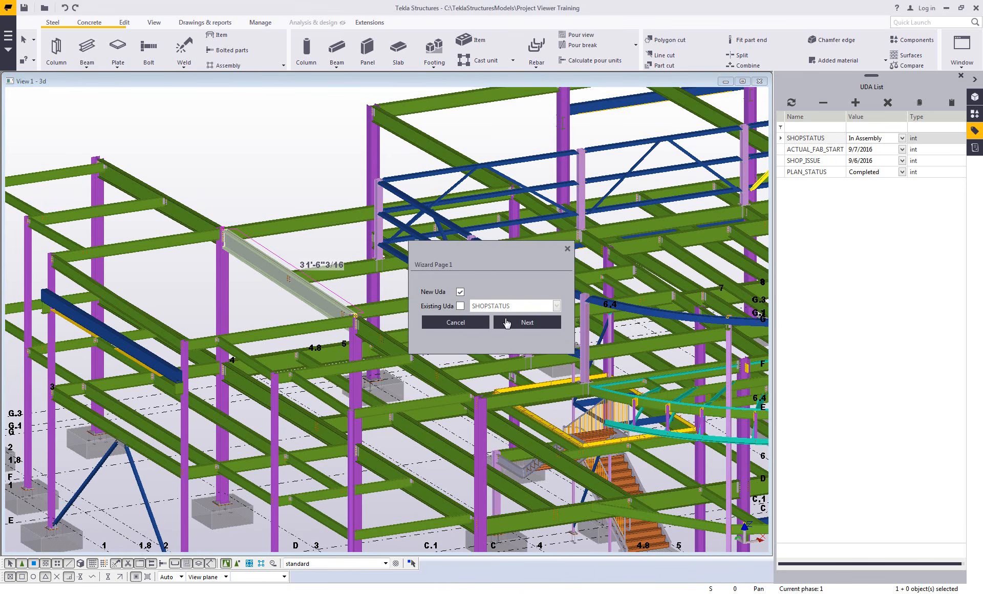
click(528, 324)
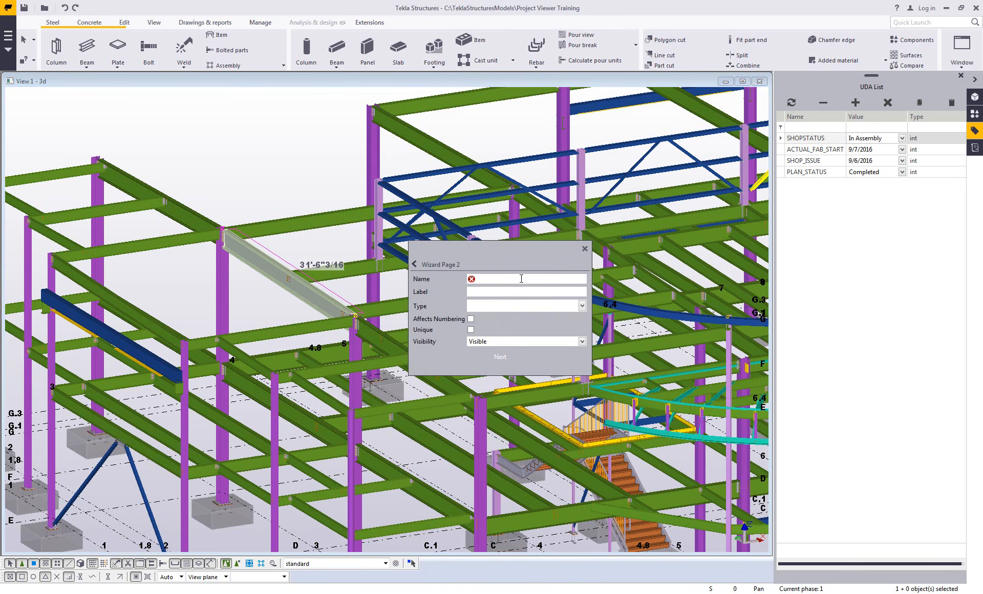
text(Example)
key(Tab)
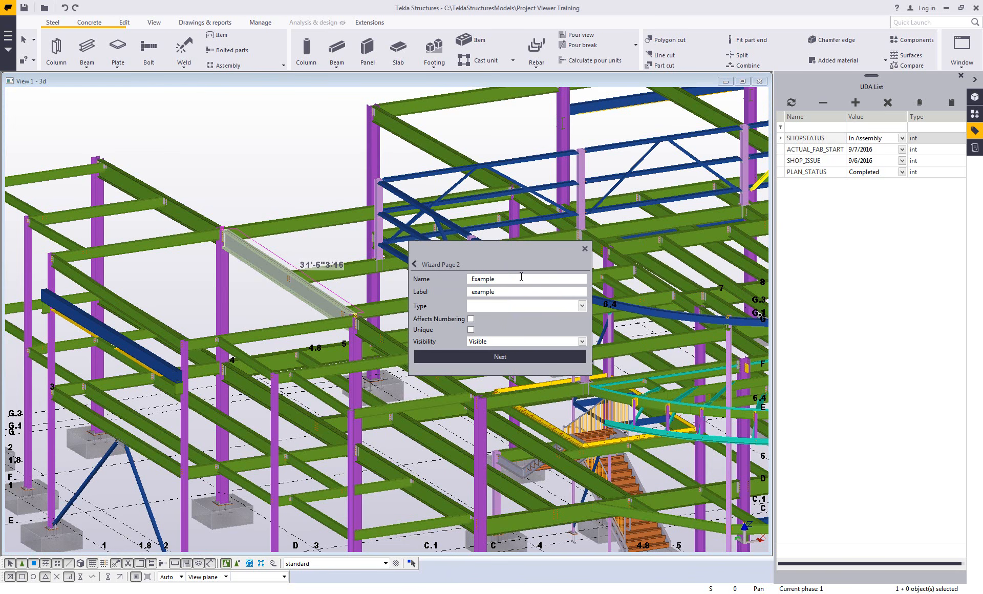
click(582, 307)
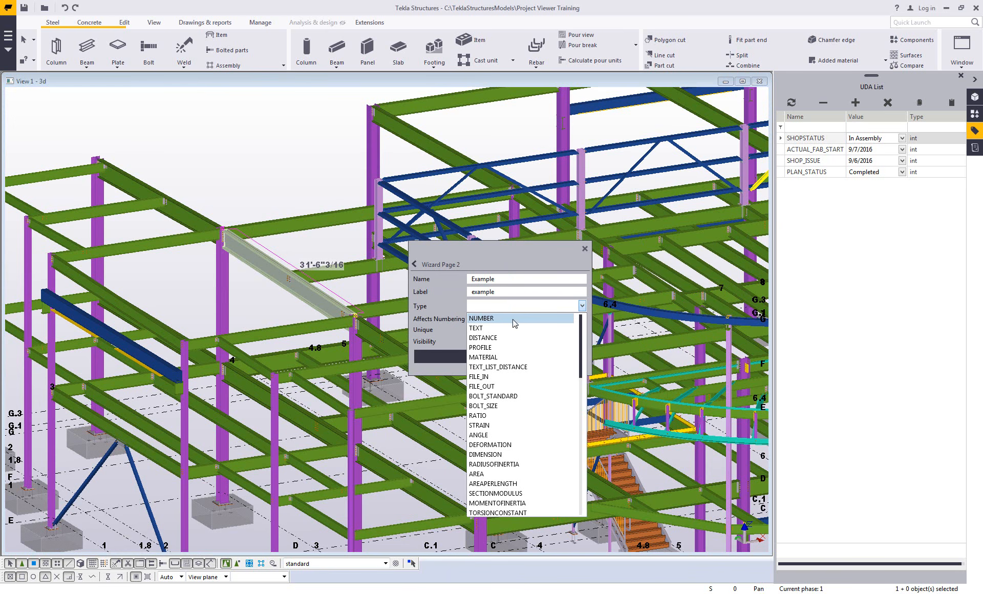
click(496, 318)
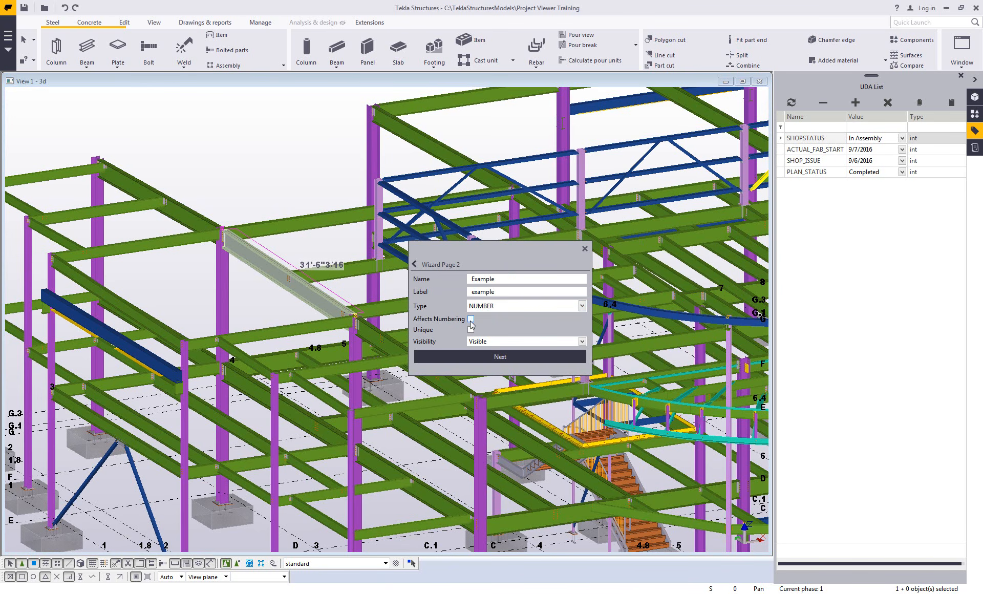
click(582, 342)
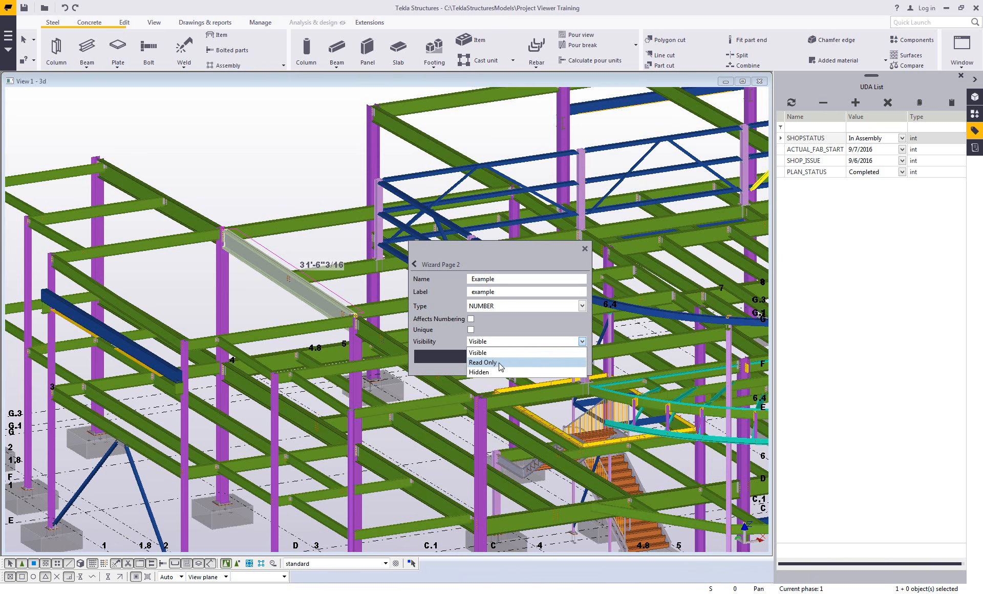
click(523, 356)
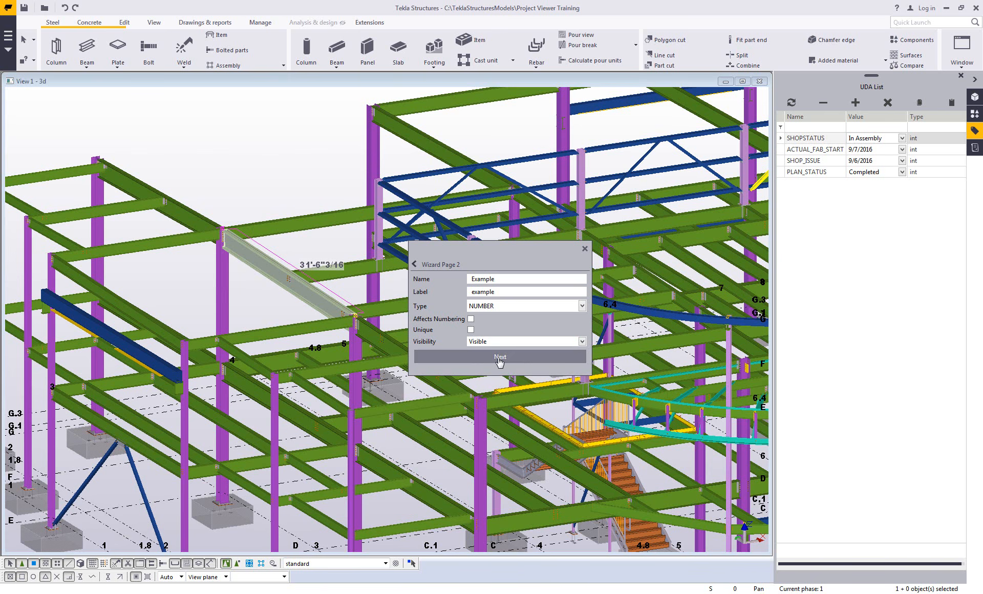
click(524, 357)
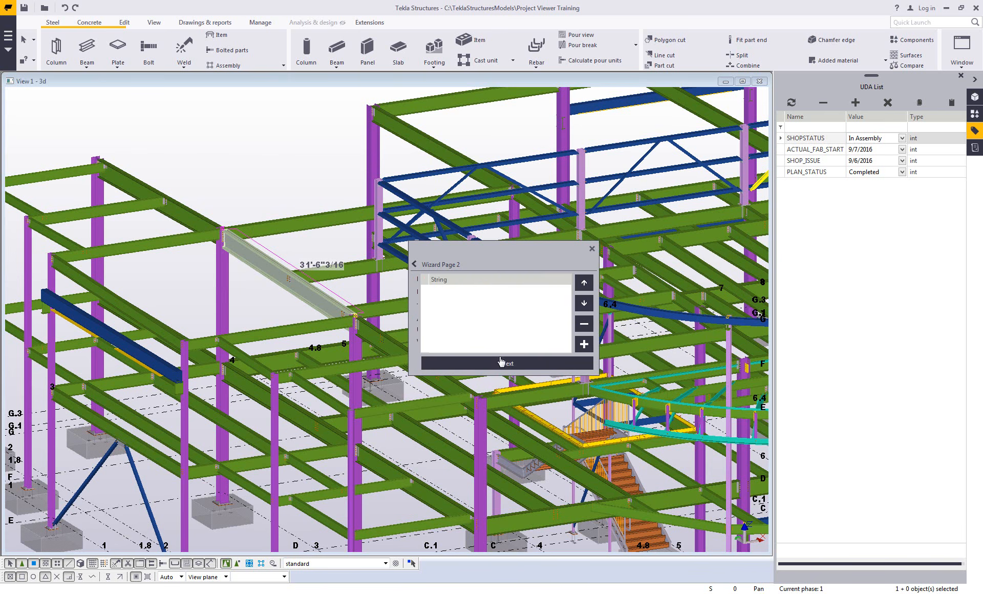
Give the new UDA three selectable values named example1, example2 and example3
click(575, 345)
click(575, 345)
click(575, 345)
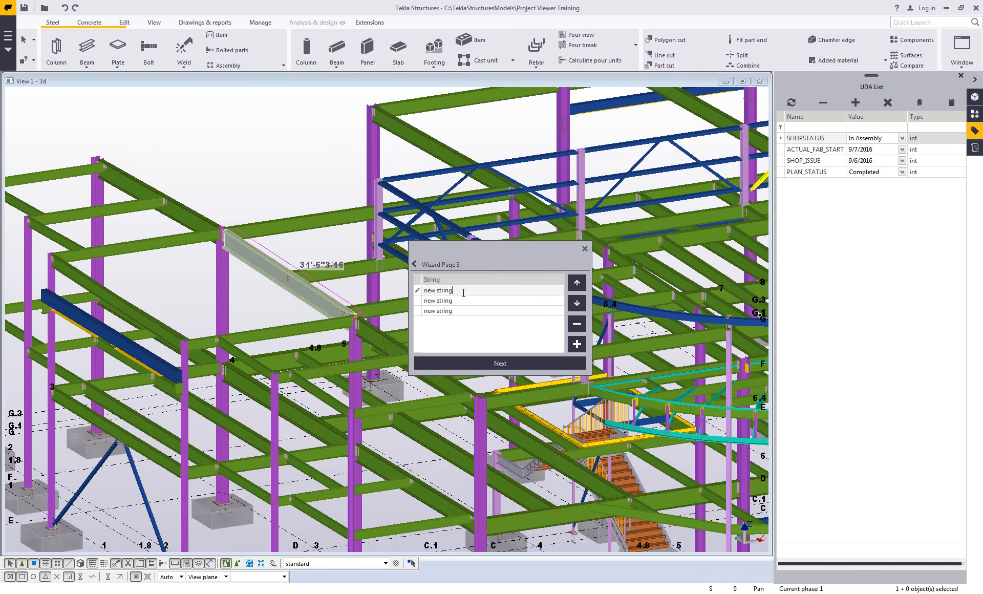
double_click(460, 290)
text(example1)
double_click(459, 302)
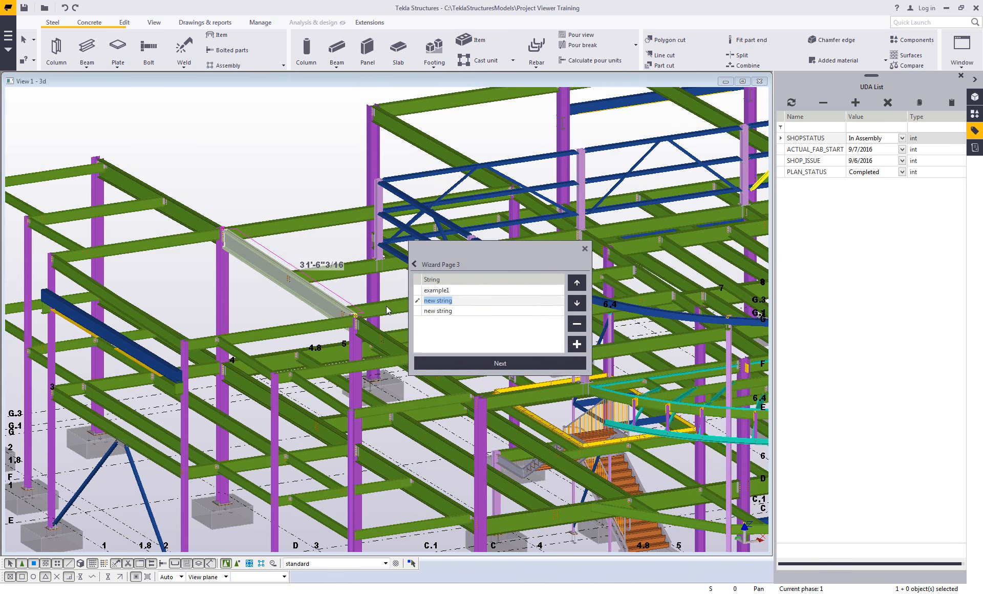
text(example2)
drag(465, 313, 402, 318)
text(exampl)
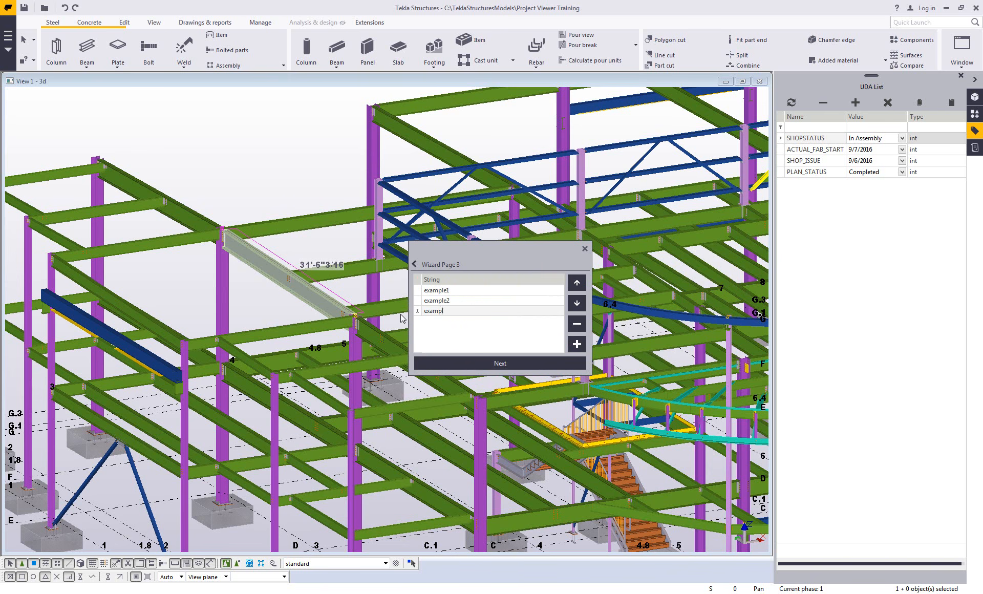
click(488, 360)
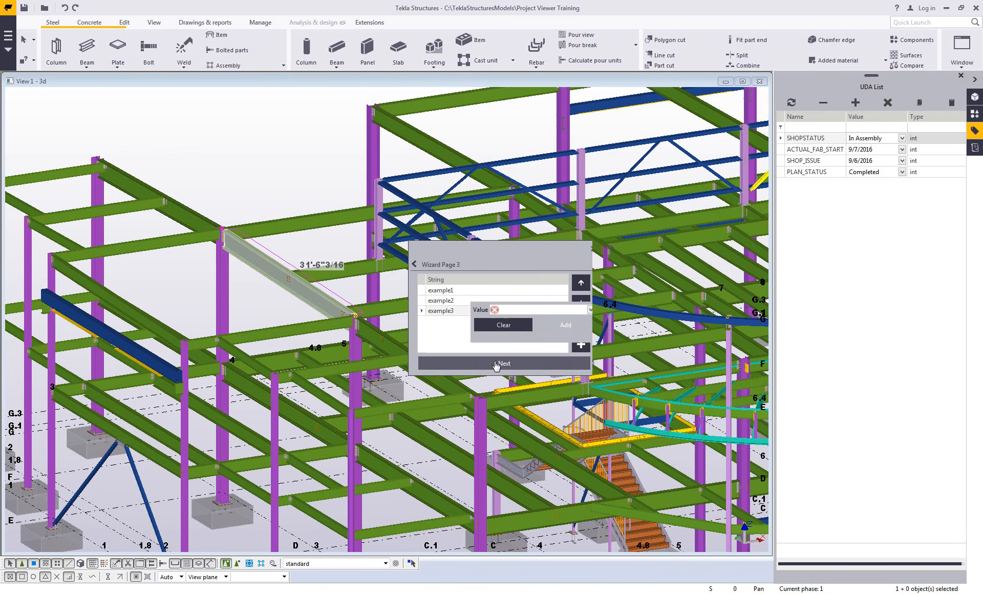
Add the Example UDA to the beam with the value example1 and check its selectable values in the UDA List
click(532, 278)
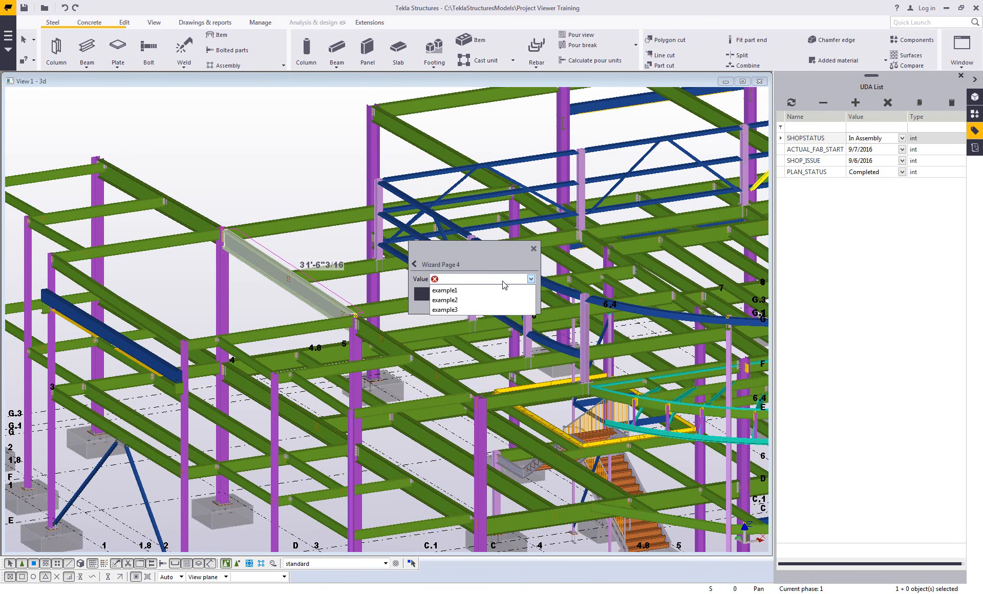
click(466, 289)
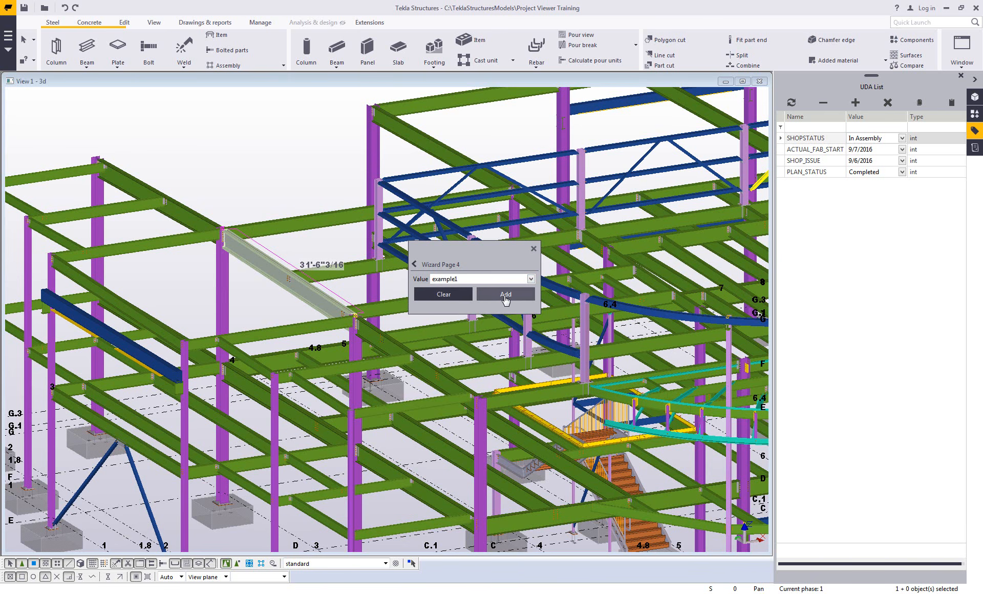
click(506, 296)
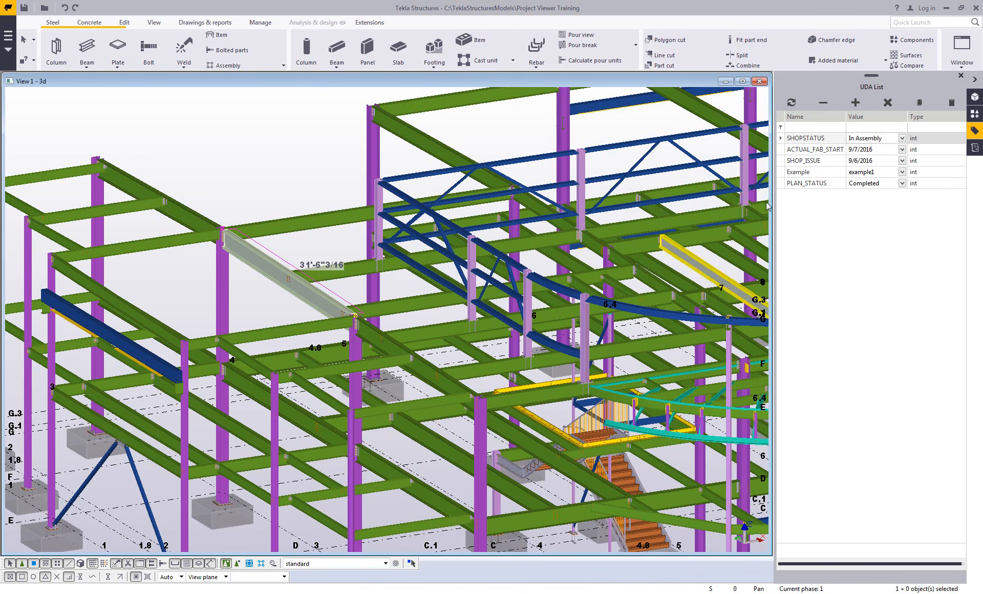
click(902, 172)
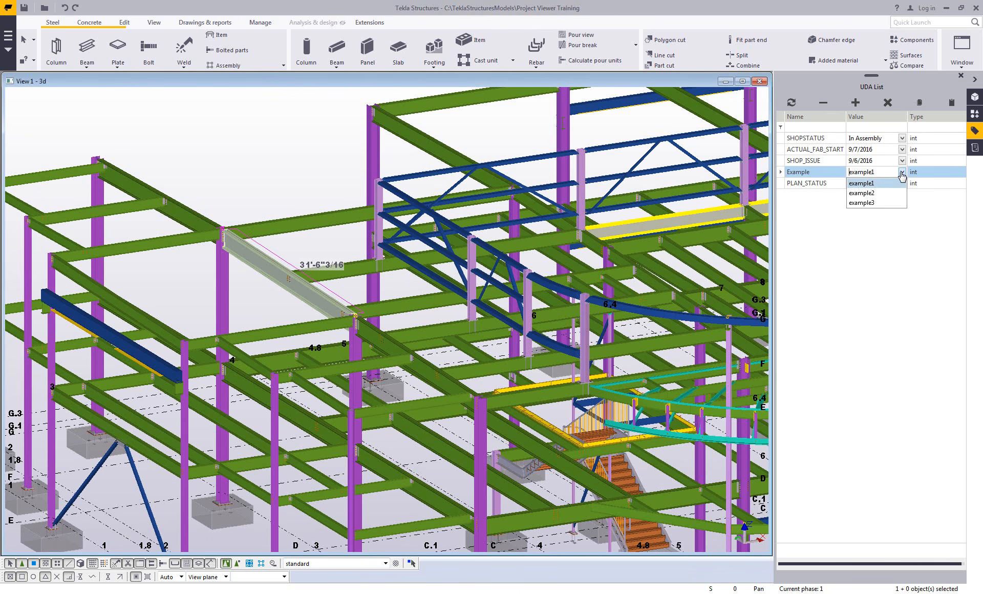
click(901, 174)
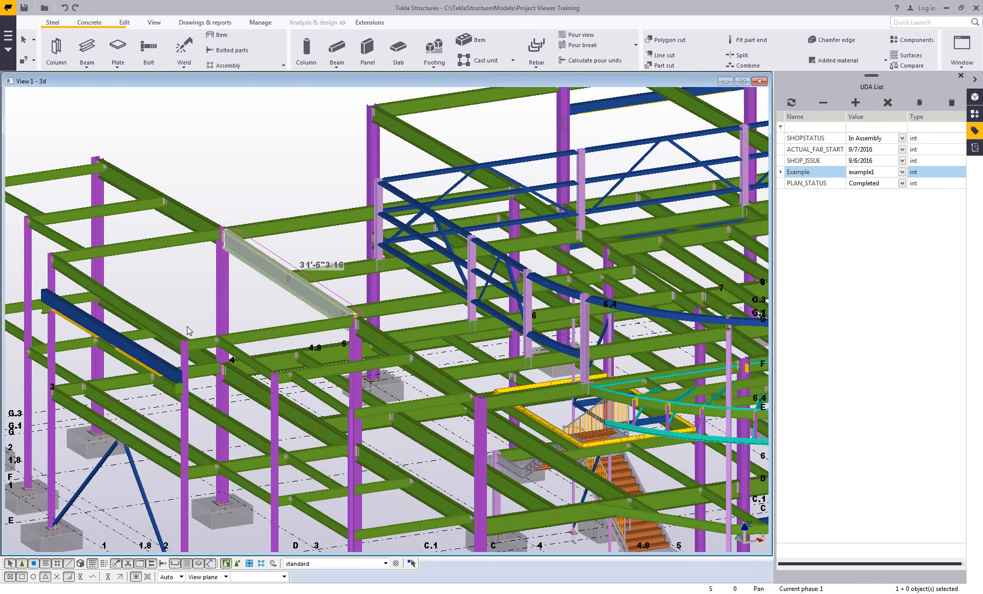
Add the existing UDA Example to the adjoining 20'-6"9/16 beam with the value example2
click(169, 250)
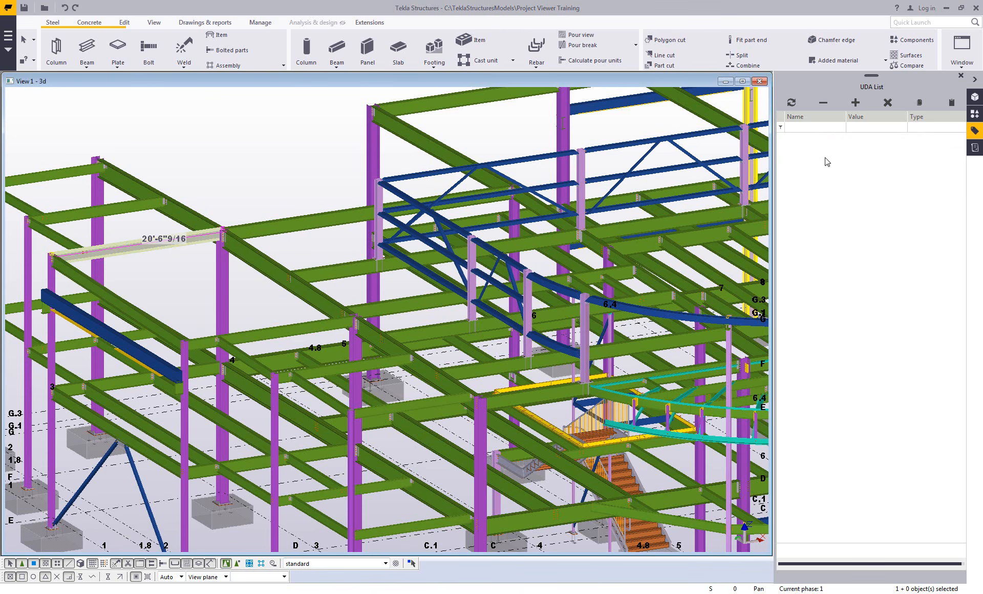
click(855, 102)
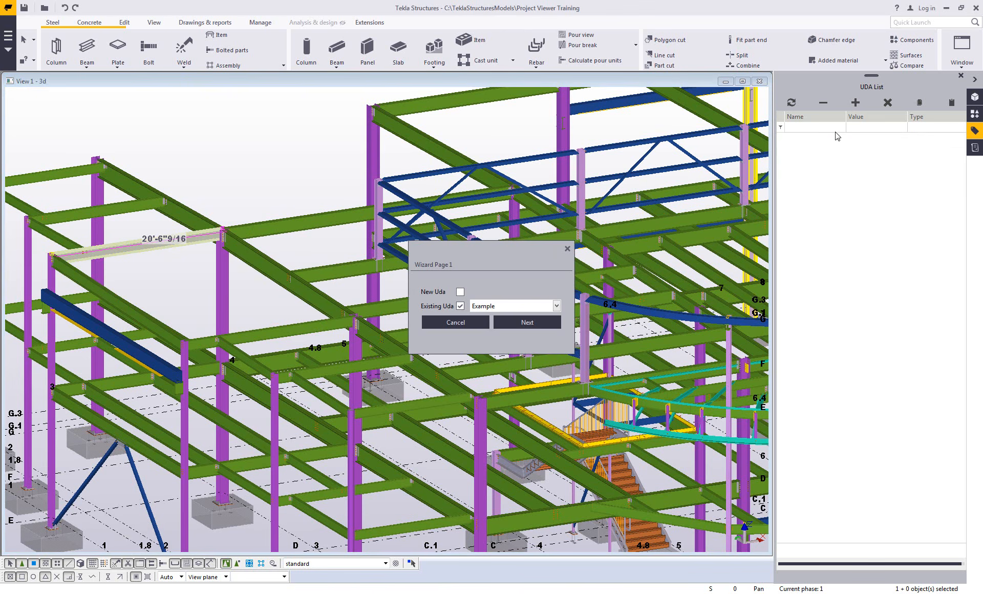
click(529, 321)
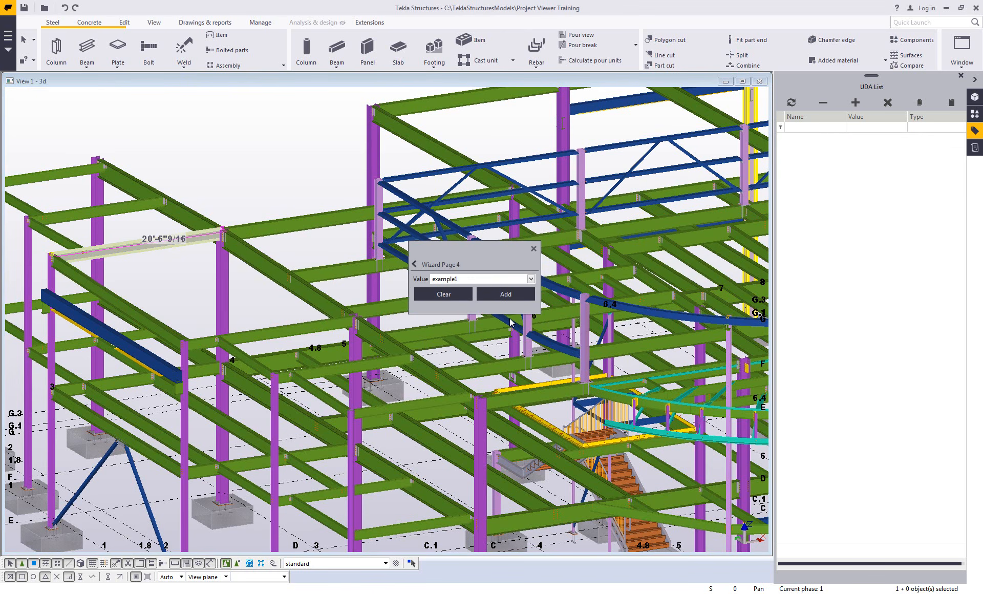
click(531, 278)
click(474, 303)
click(506, 295)
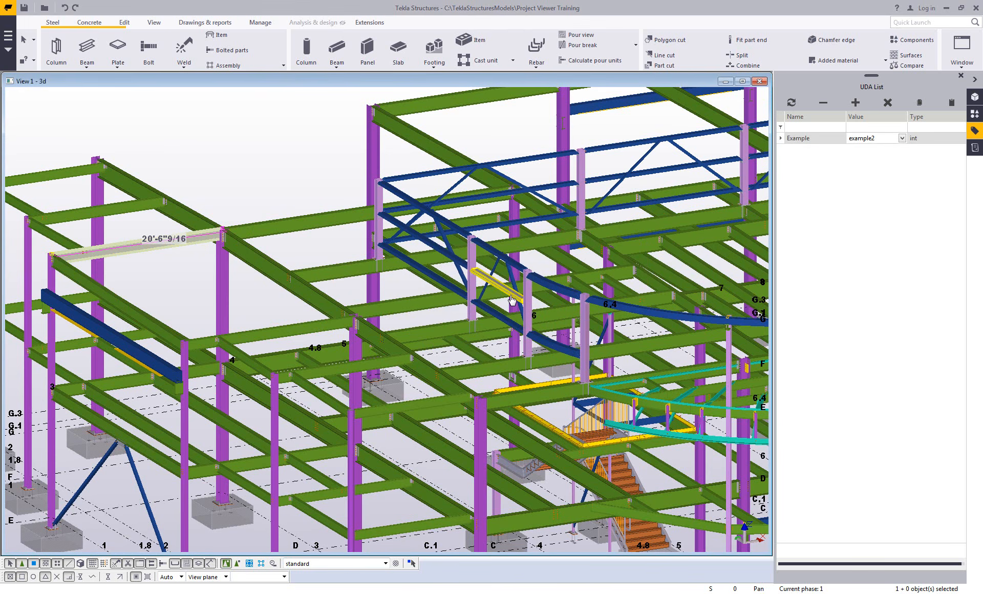